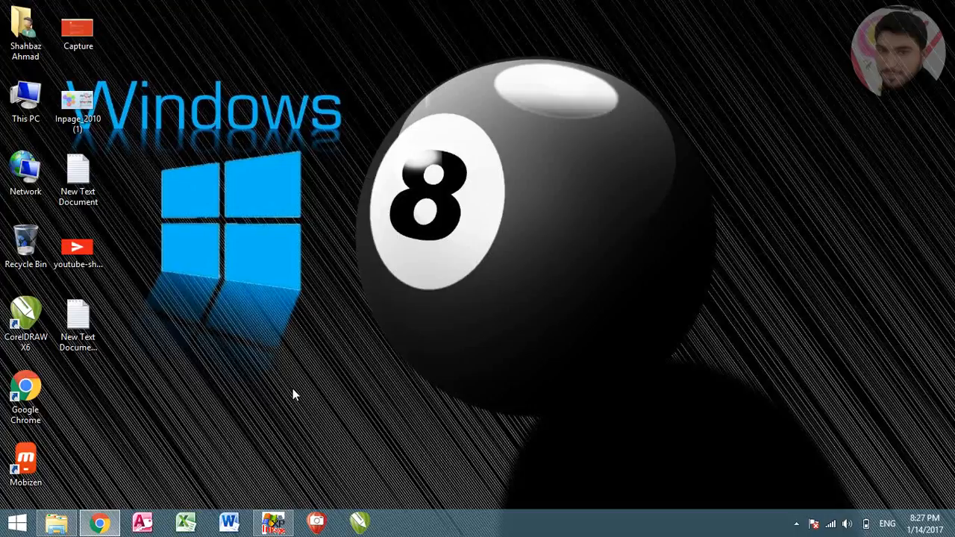
Step: Switch to InPage and create a one-page A4 document in landscape orientation with right-to-left direction
click(273, 522)
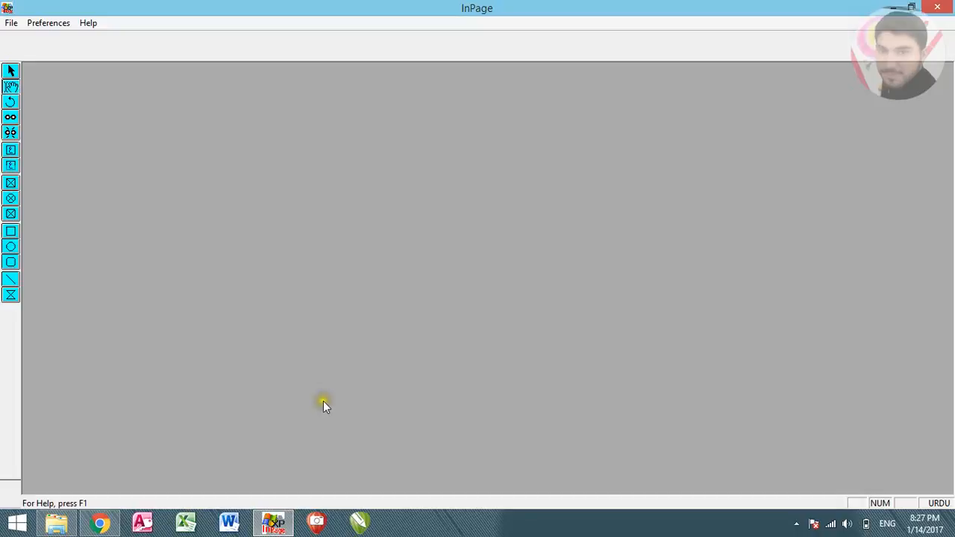
click(11, 23)
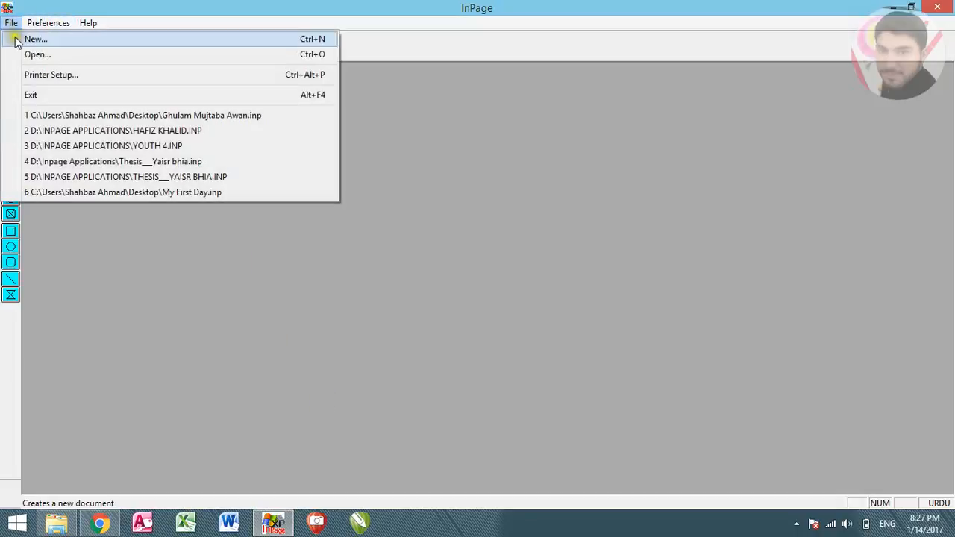
click(18, 42)
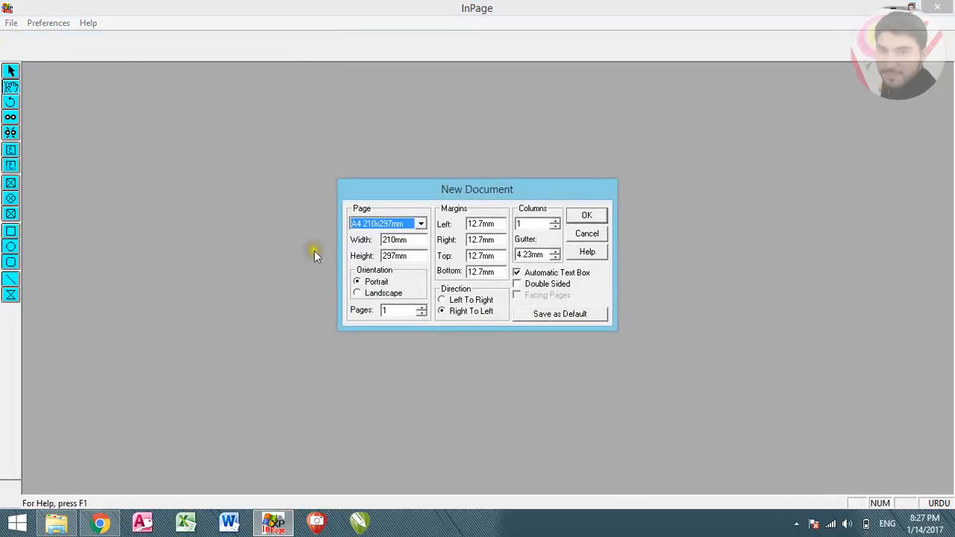
mouse_move(453, 188)
mouse_down()
mouse_move(431, 177)
mouse_move(469, 178)
mouse_up()
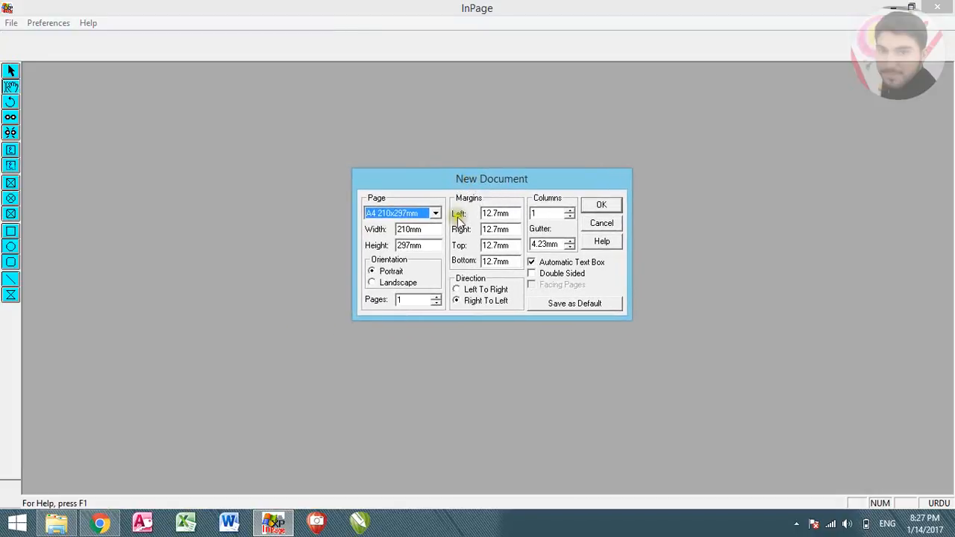
click(373, 283)
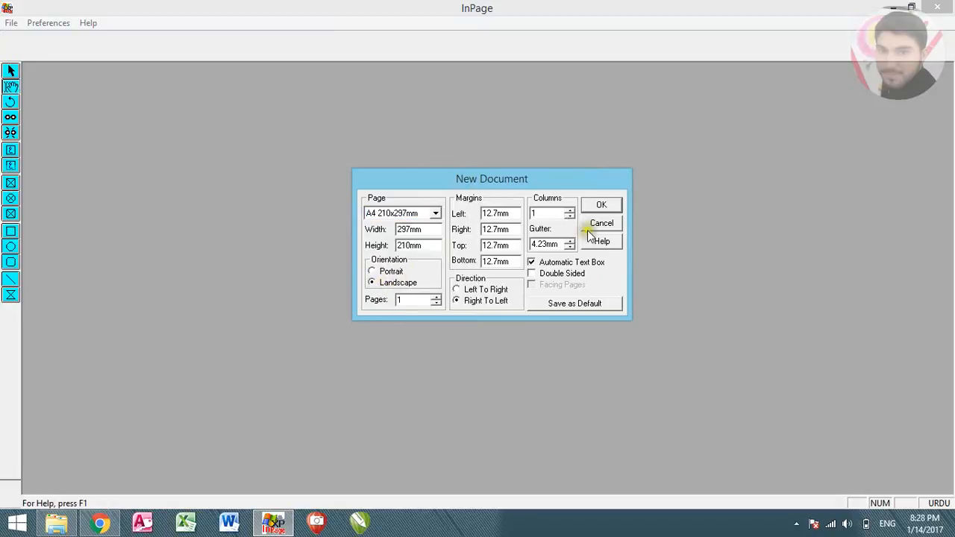
click(601, 204)
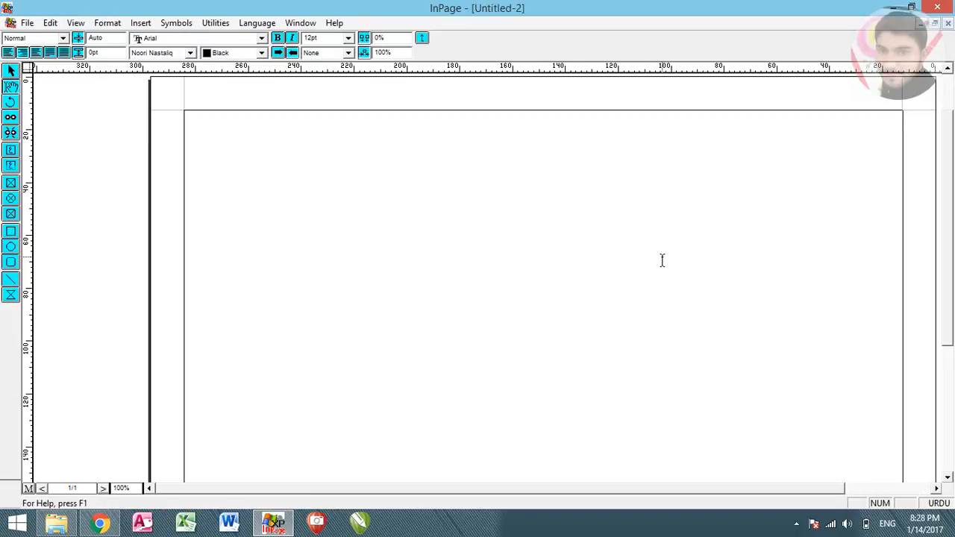
Step: Enter the Urdu heading "حافظ ٹی سٹال" in the page's text box
text(ی)
text(اج)
text(فظ)
text( ثاس)
text(ل)
Step: Set the whole heading to 72pt and centre it horizontally
key(ctrl+a)
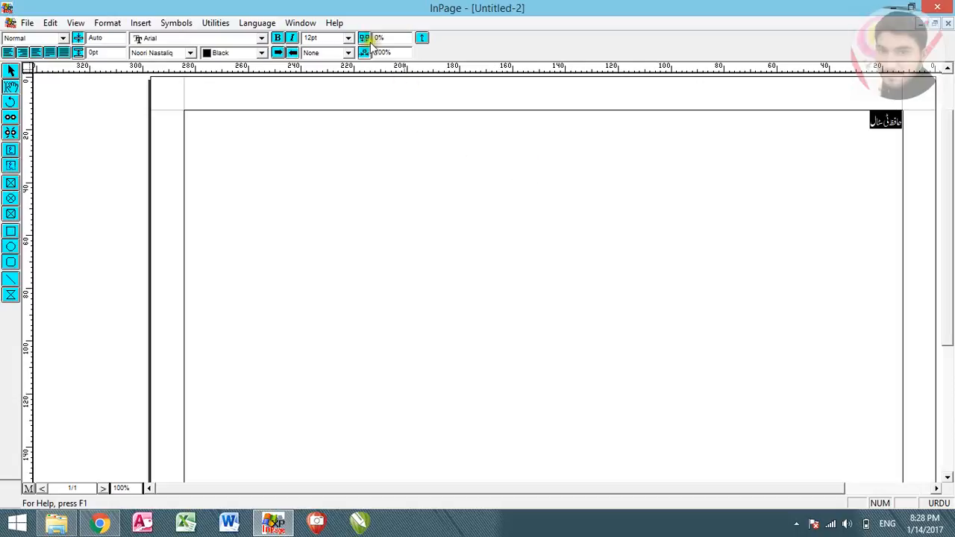
click(348, 38)
click(334, 125)
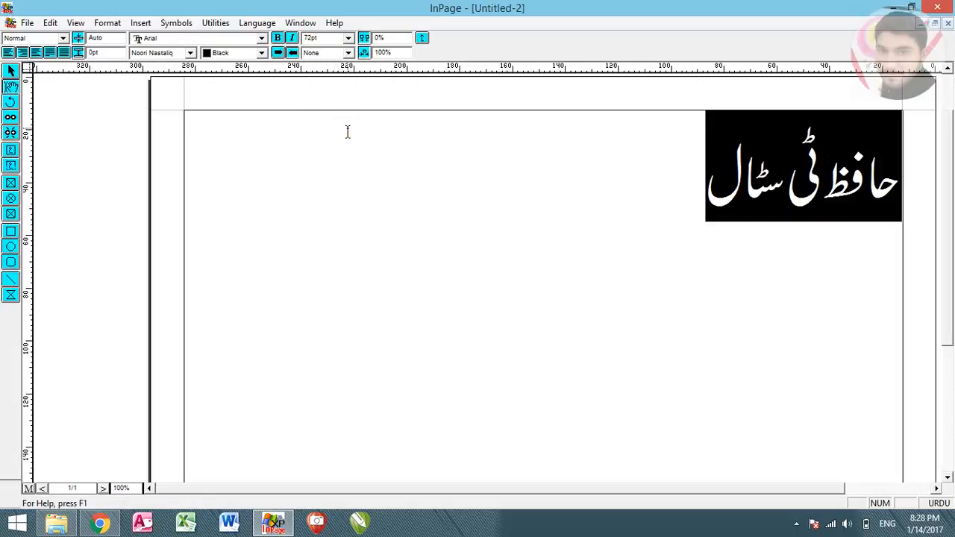
key(ctrl+shift+c)
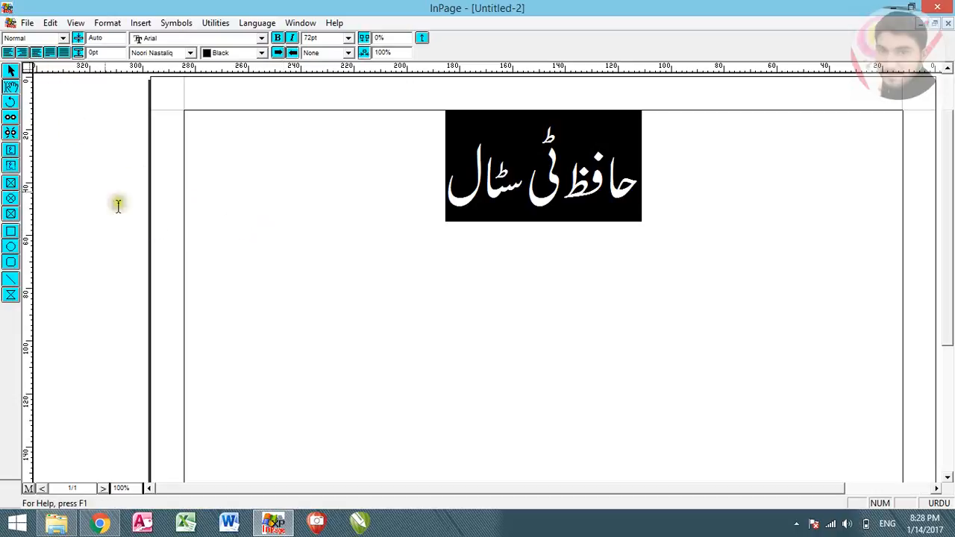
Step: Select the text box as an object and fill it with the diagonal crosshatch pattern
click(10, 73)
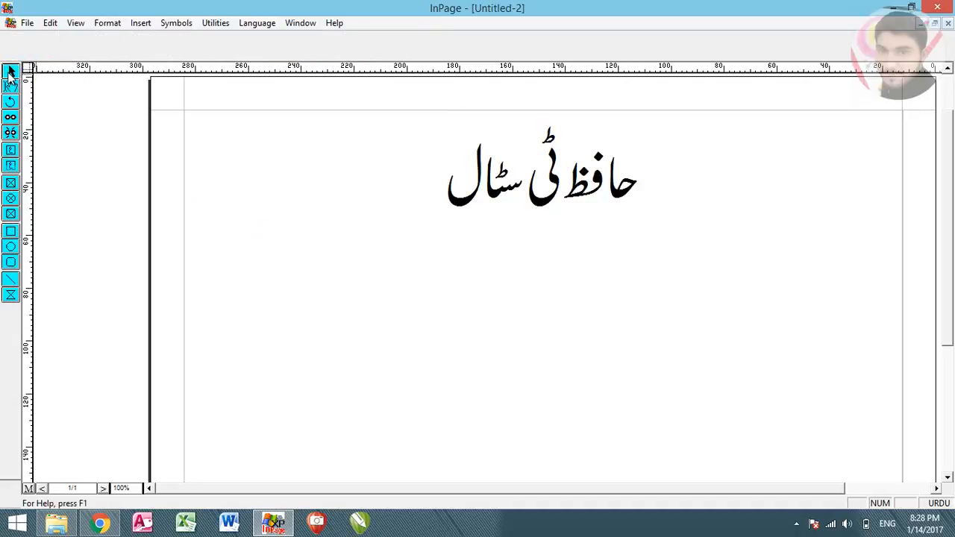
click(369, 230)
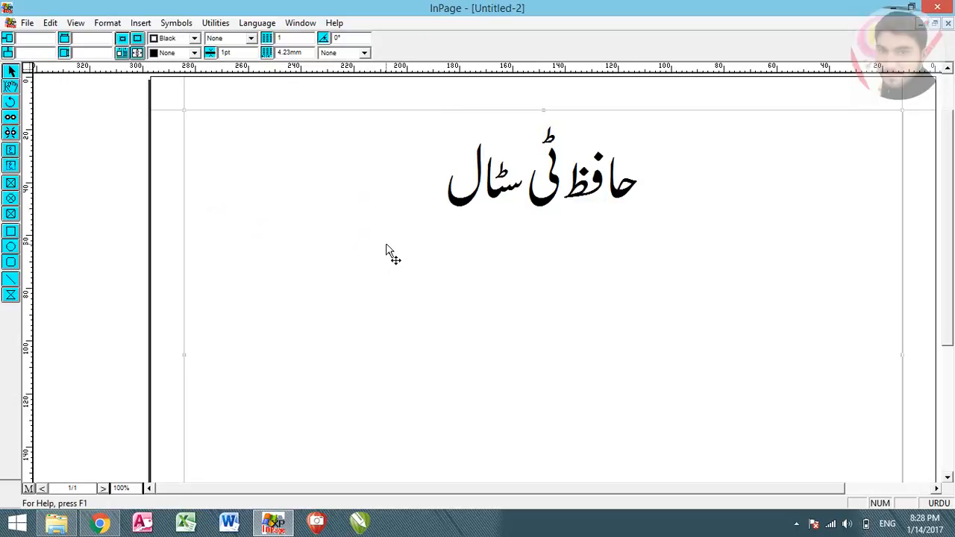
click(365, 53)
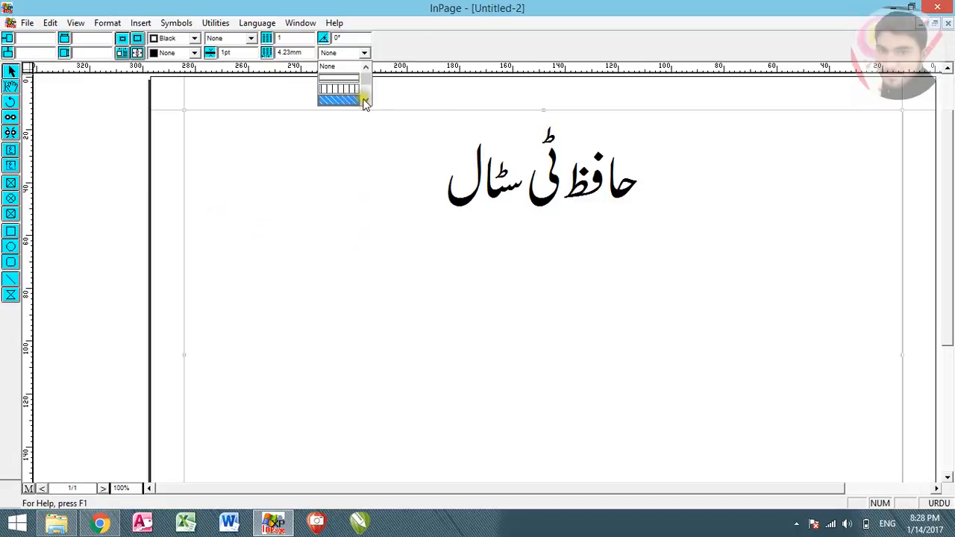
scroll(363, 96, down, 3)
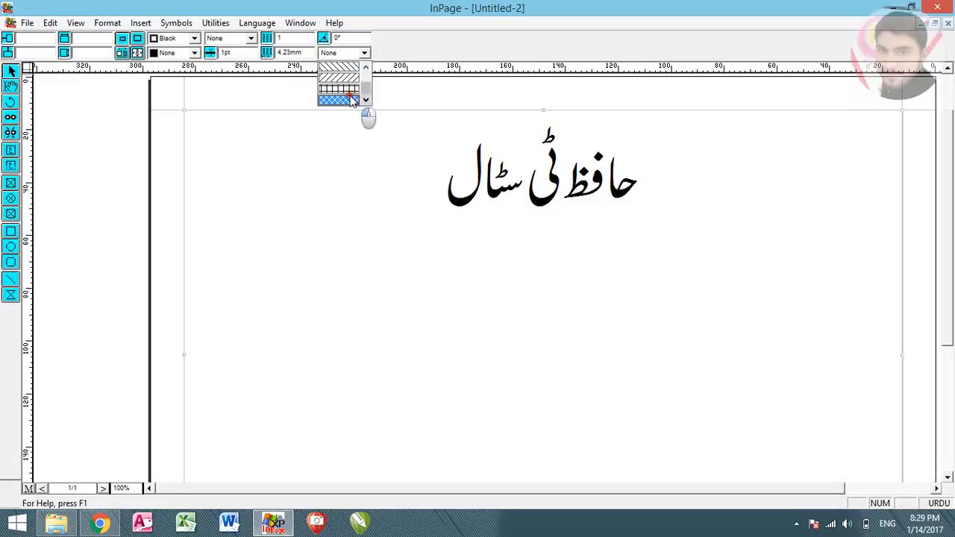
click(352, 100)
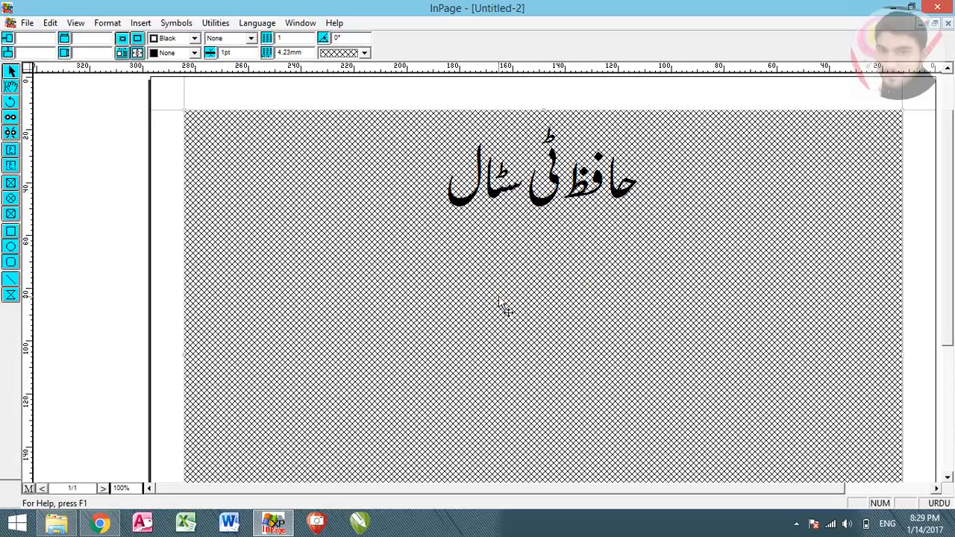
Step: Reselect the text box as an object and set its hatch pattern to None
click(8, 86)
click(11, 73)
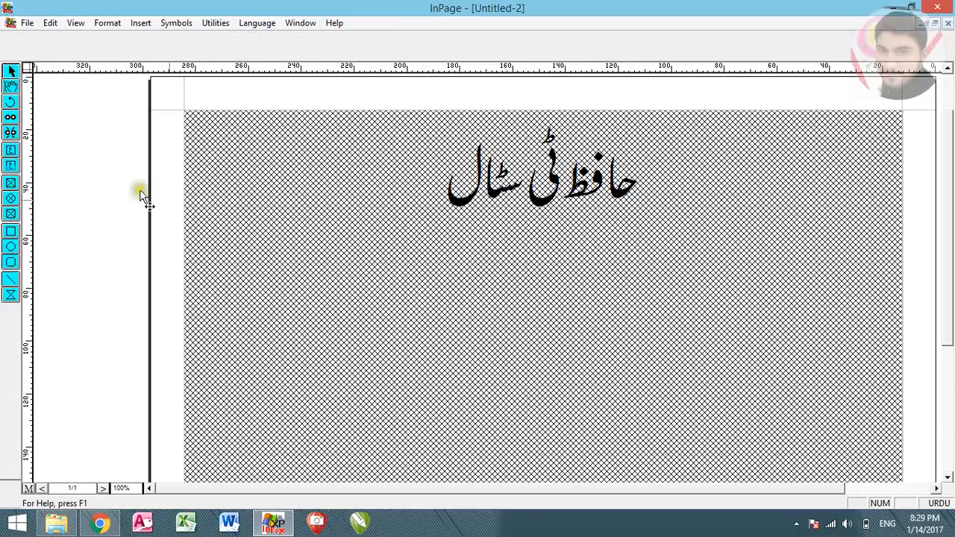
click(317, 226)
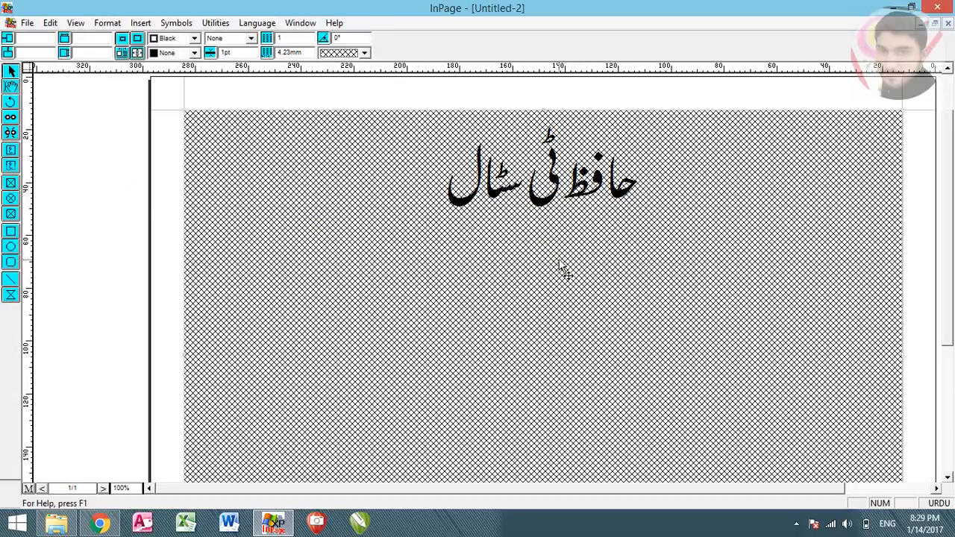
click(364, 52)
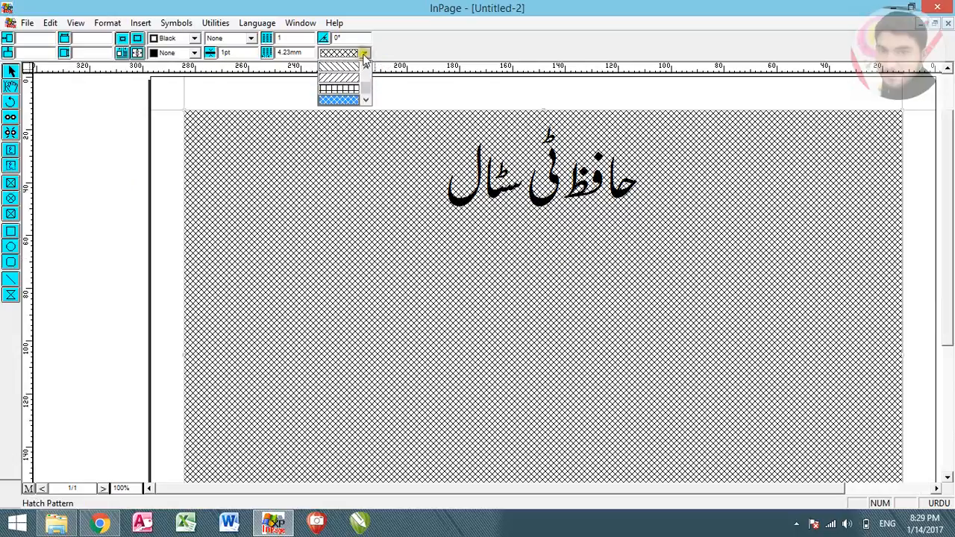
drag(365, 88, 365, 69)
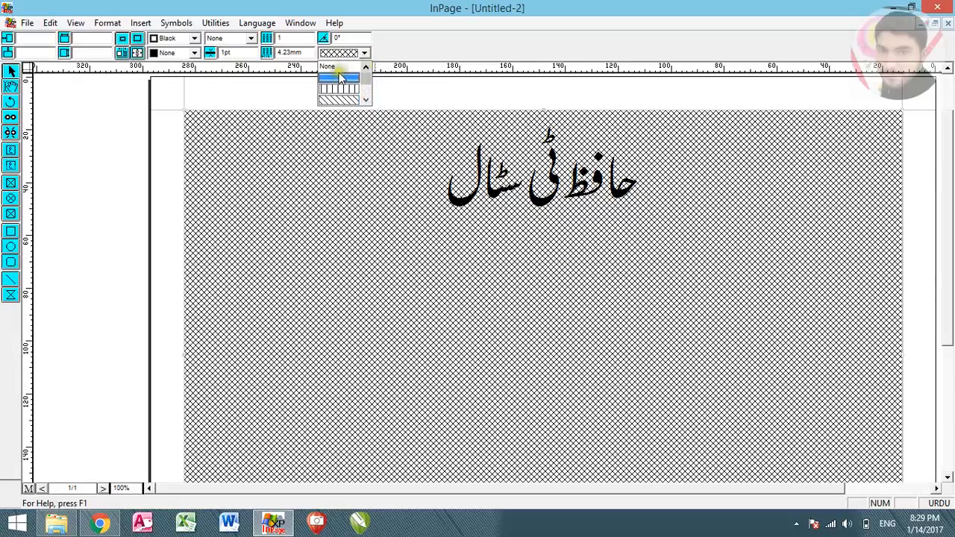
click(331, 66)
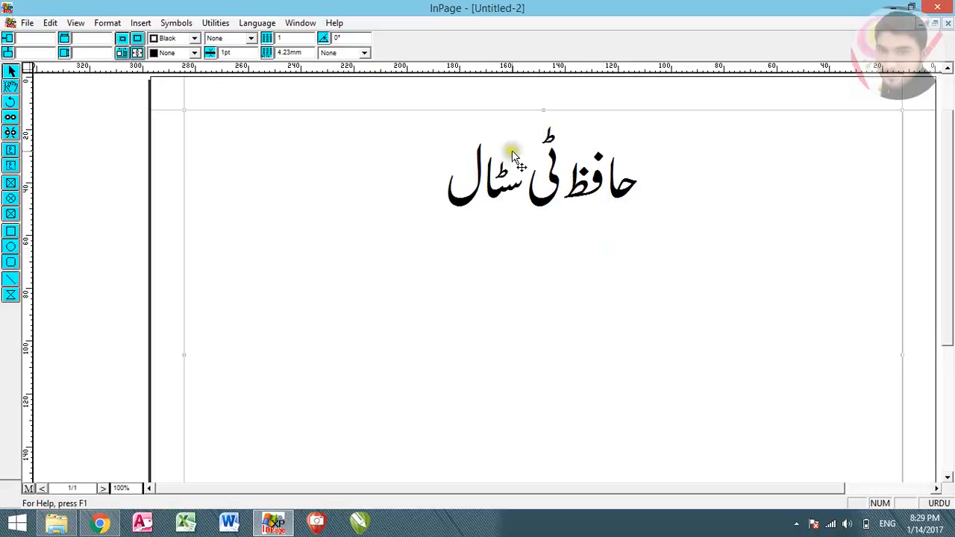
Step: Try the square grid hatch on the text box, followed by the forward-slanting diagonal line hatch
click(364, 52)
scroll(364, 97, down, 3)
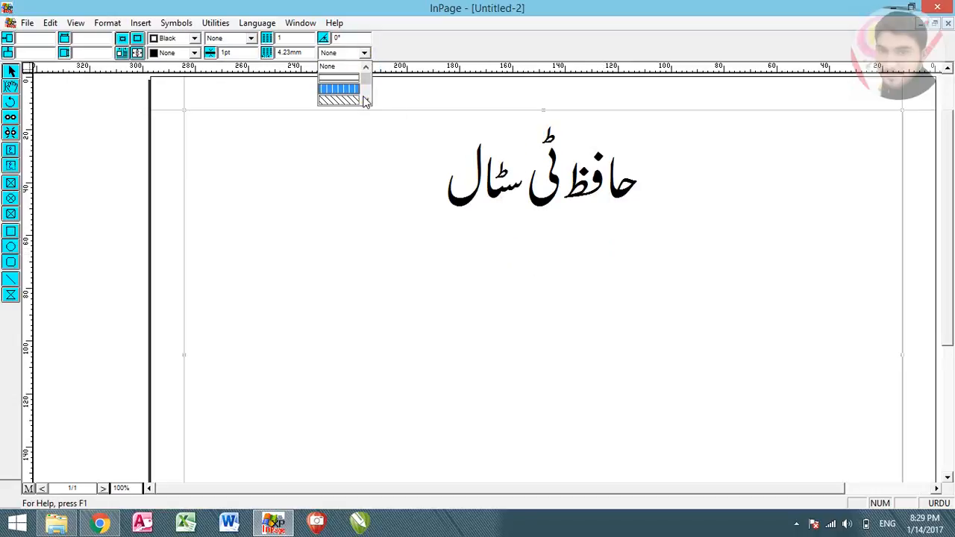
scroll(365, 97, down, 2)
click(343, 91)
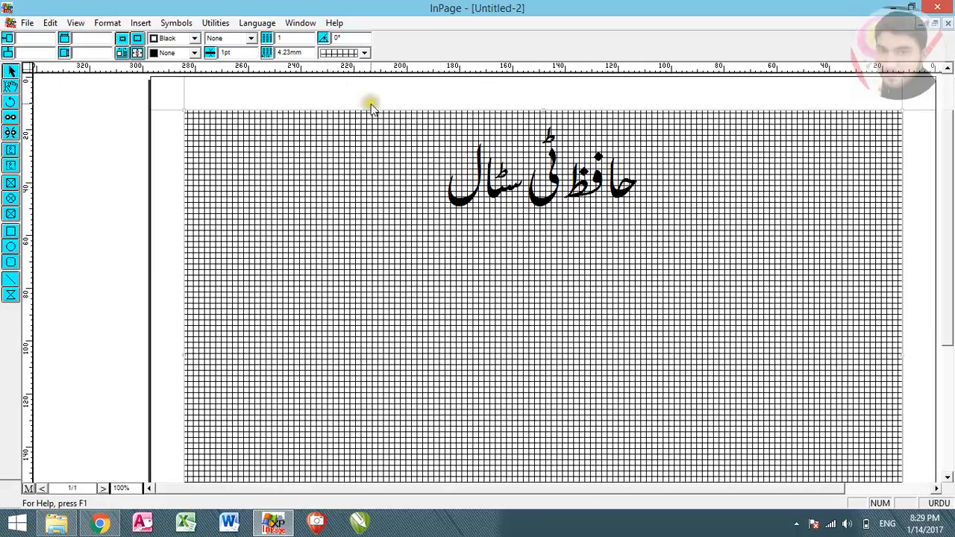
click(364, 53)
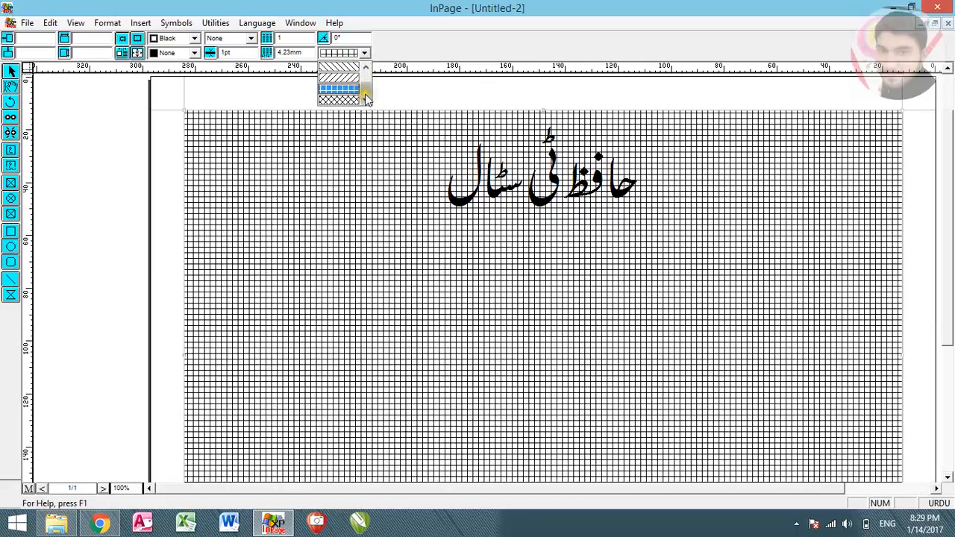
scroll(356, 86, up, 1)
click(353, 79)
Step: Try the horizontal line hatch on the text box and set the pattern back to None
click(364, 52)
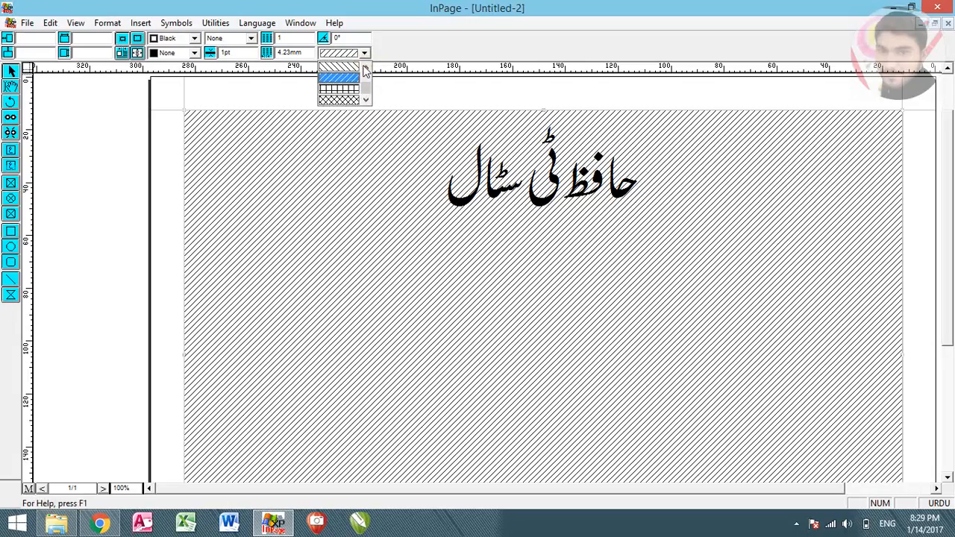
click(366, 67)
click(365, 68)
click(348, 73)
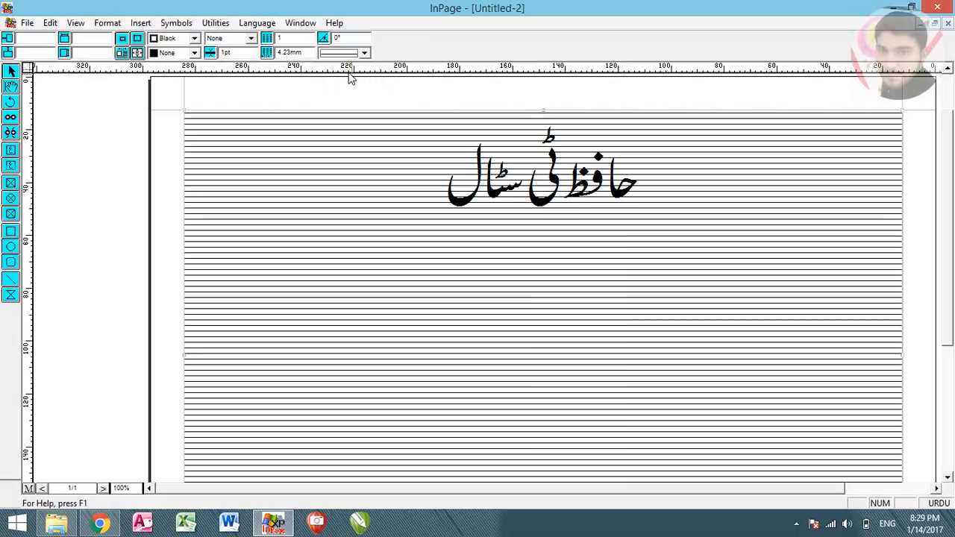
click(364, 53)
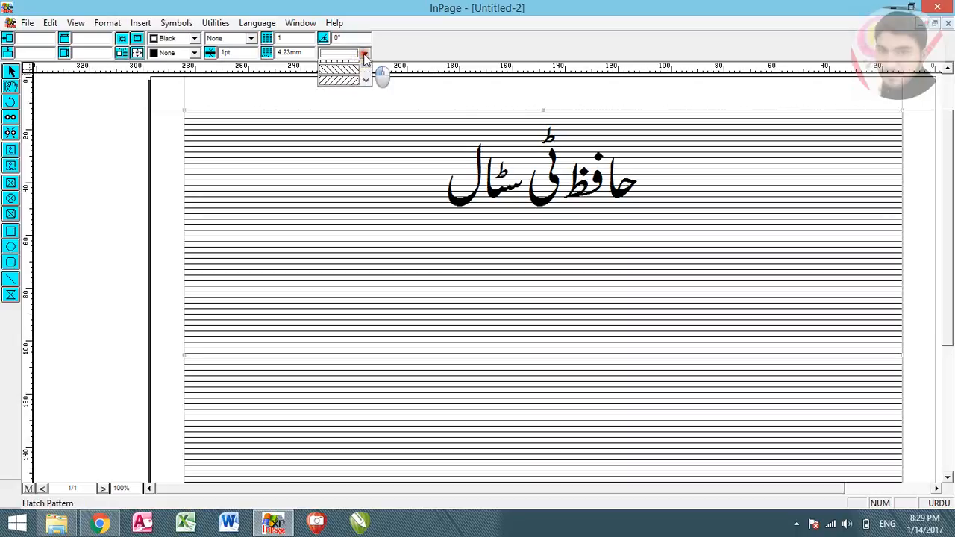
click(366, 68)
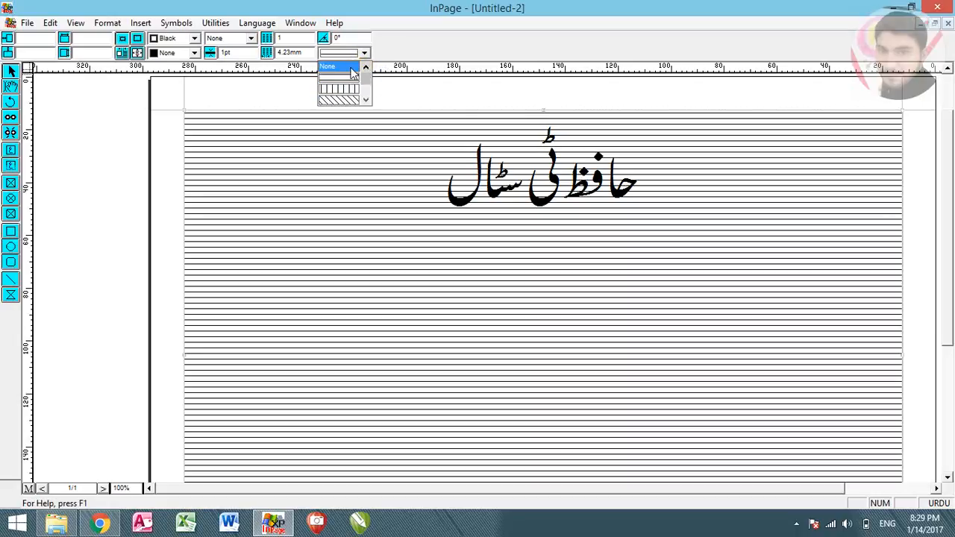
click(352, 68)
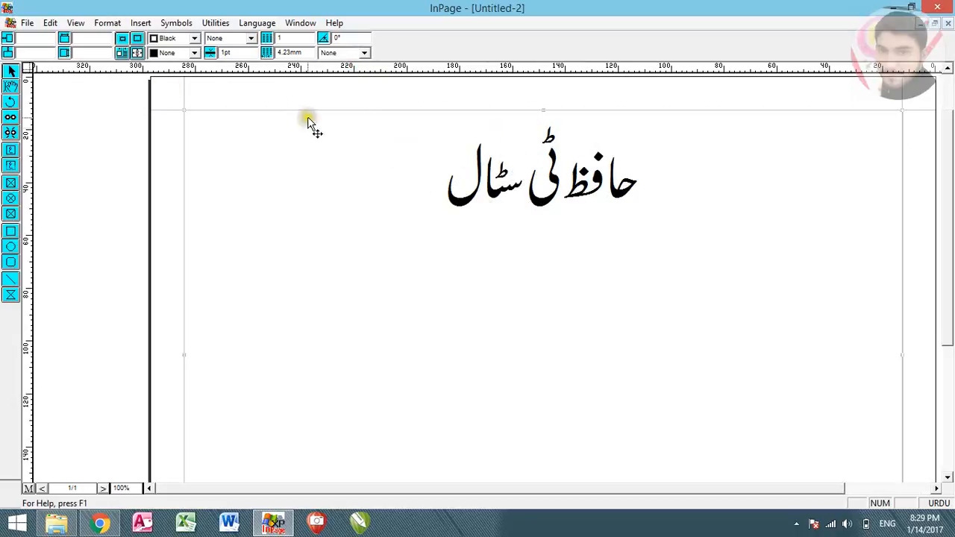
Step: Give the text box a border of small black diamonds with a thickness of 5pt
click(251, 39)
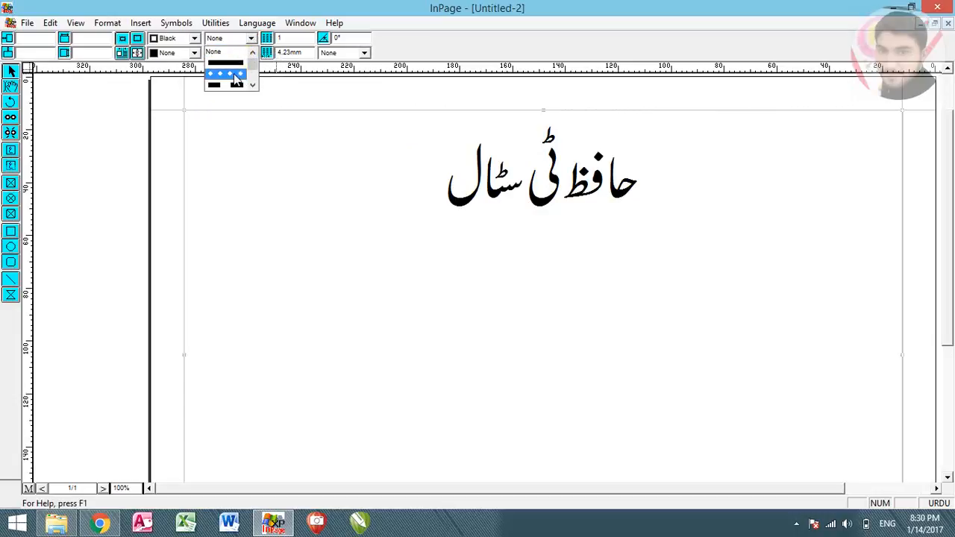
click(236, 75)
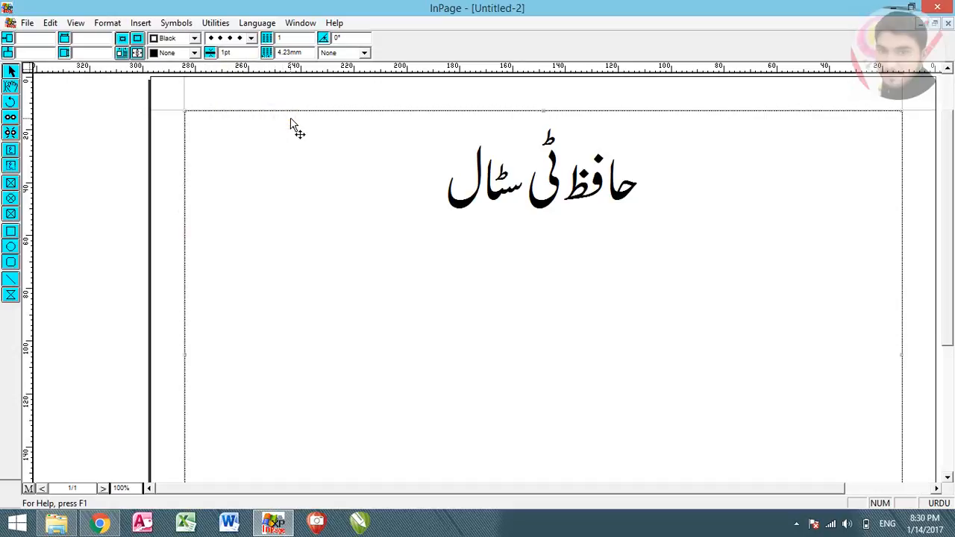
click(232, 53)
text(5)
key(Return)
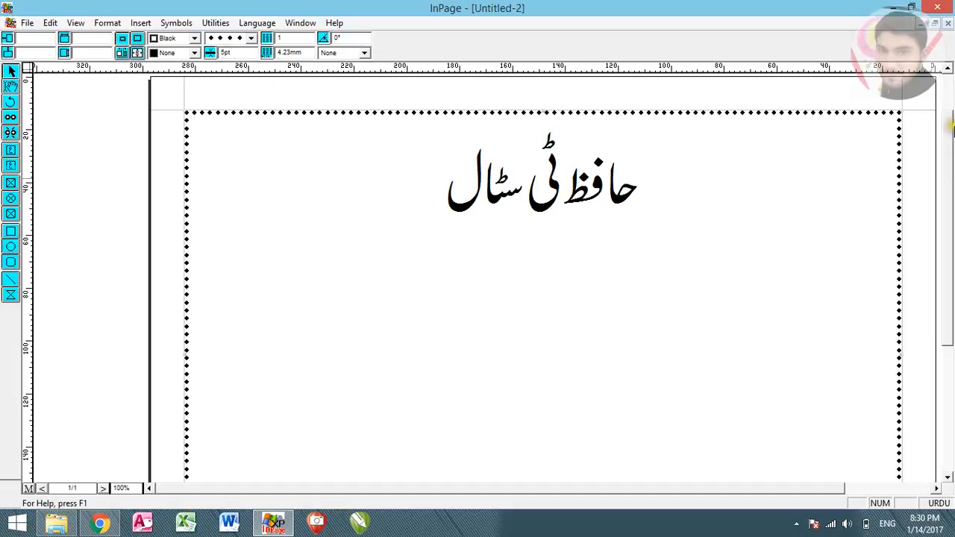
Step: Change the text box's border style to alternating black and white segments
drag(945, 149, 952, 230)
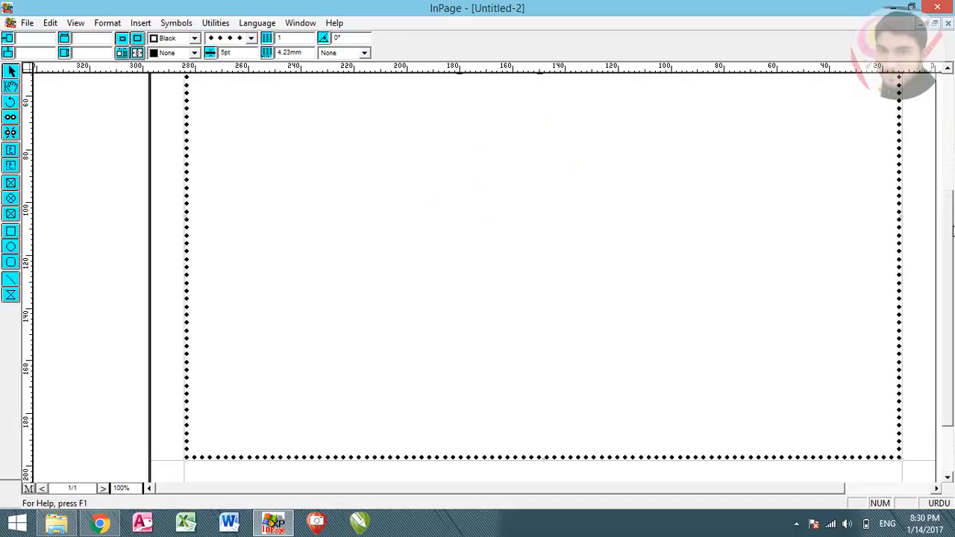
key(ctrl+5)
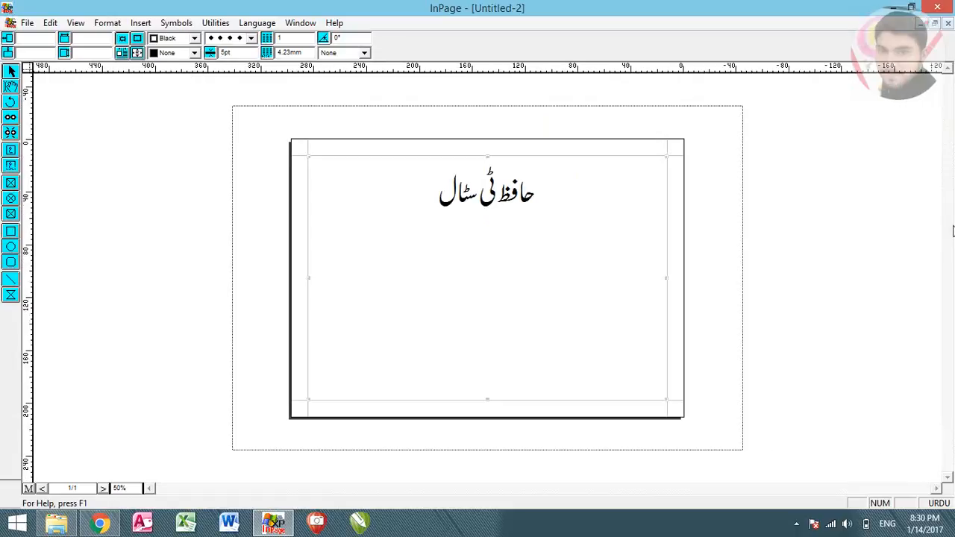
key(ctrl+1)
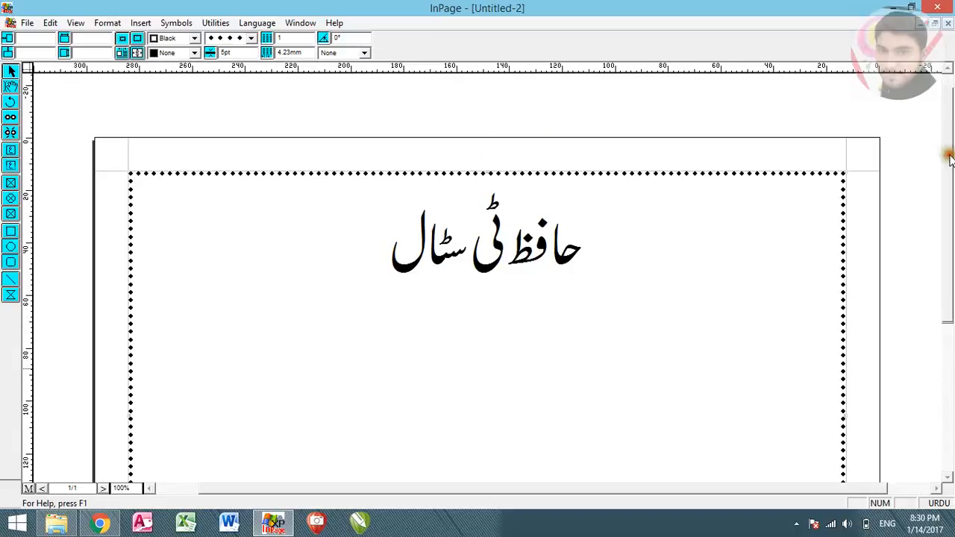
drag(945, 228, 944, 270)
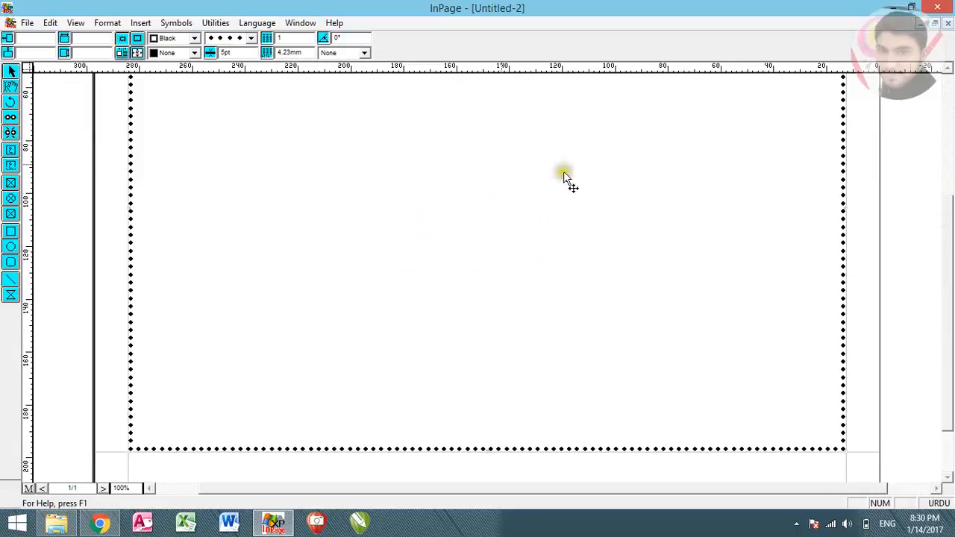
click(250, 38)
click(244, 74)
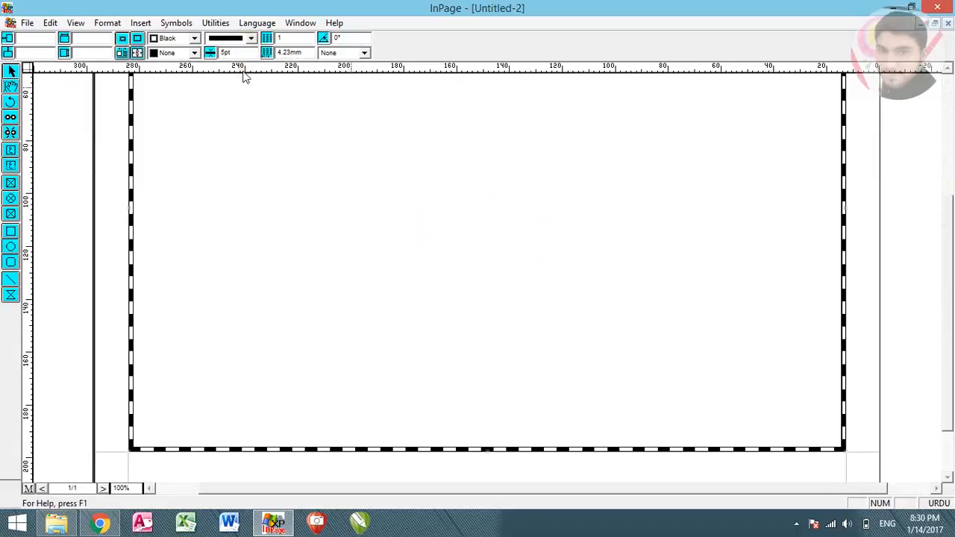
Step: Try a border of three thin parallel lines on the text box
click(250, 38)
click(251, 85)
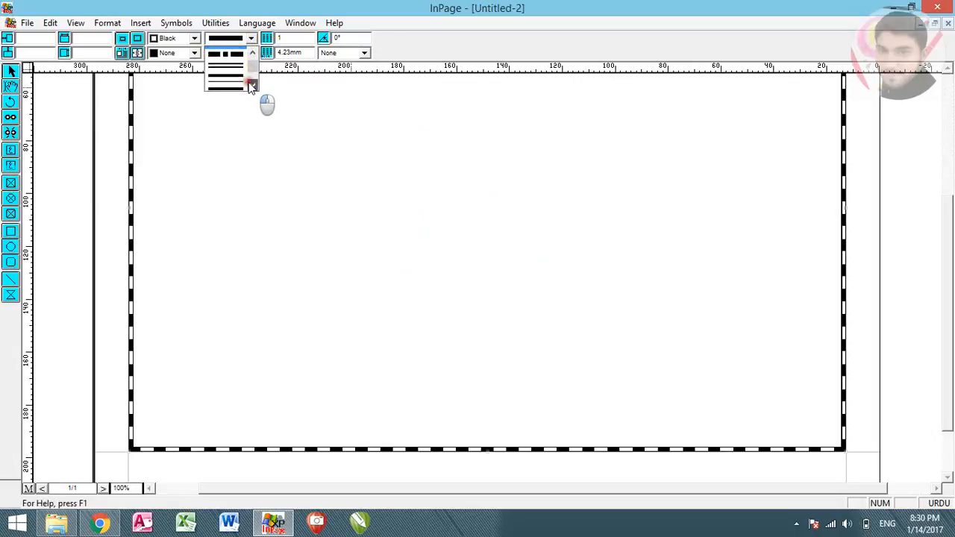
click(252, 85)
click(252, 85)
click(252, 86)
click(227, 77)
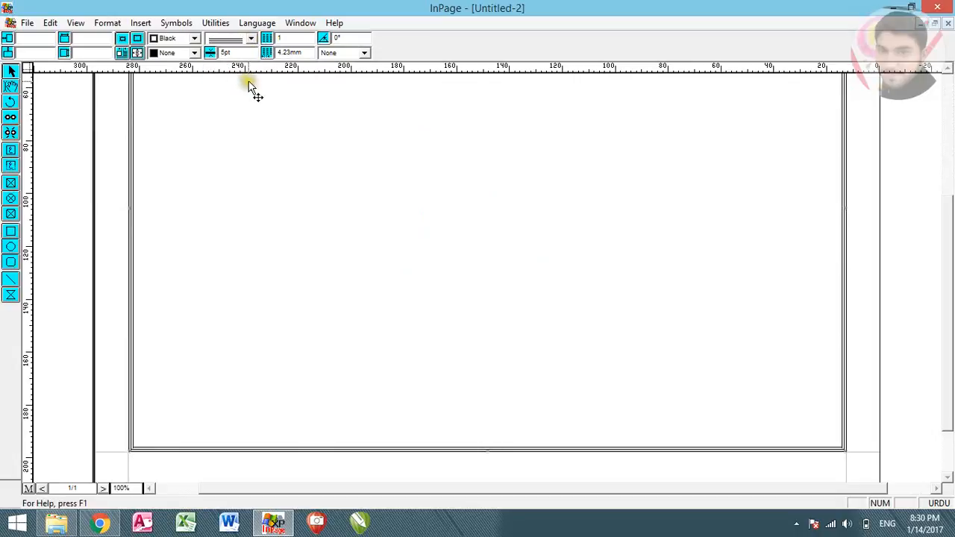
Step: Try a border of thick black segments separated by slanted white stripes on the text box
click(251, 38)
click(253, 85)
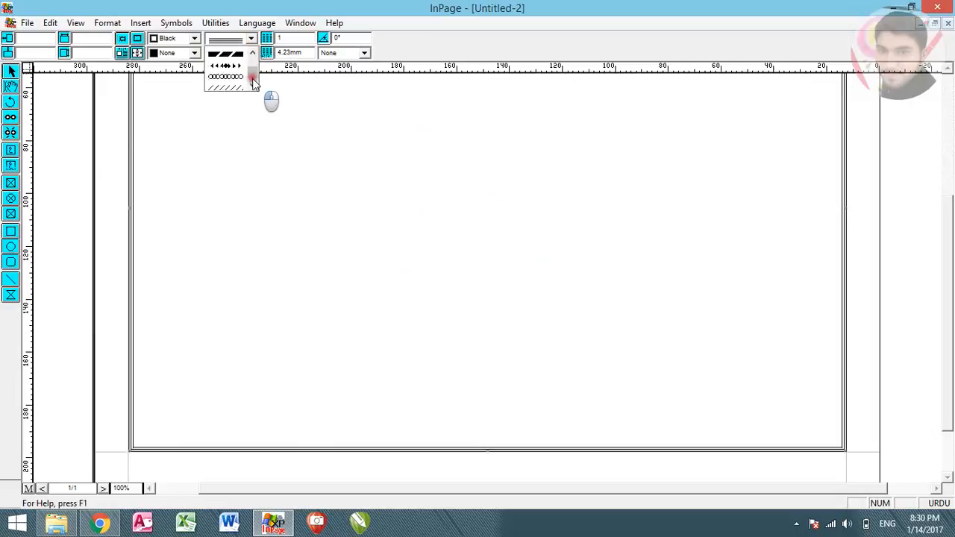
click(251, 53)
click(251, 53)
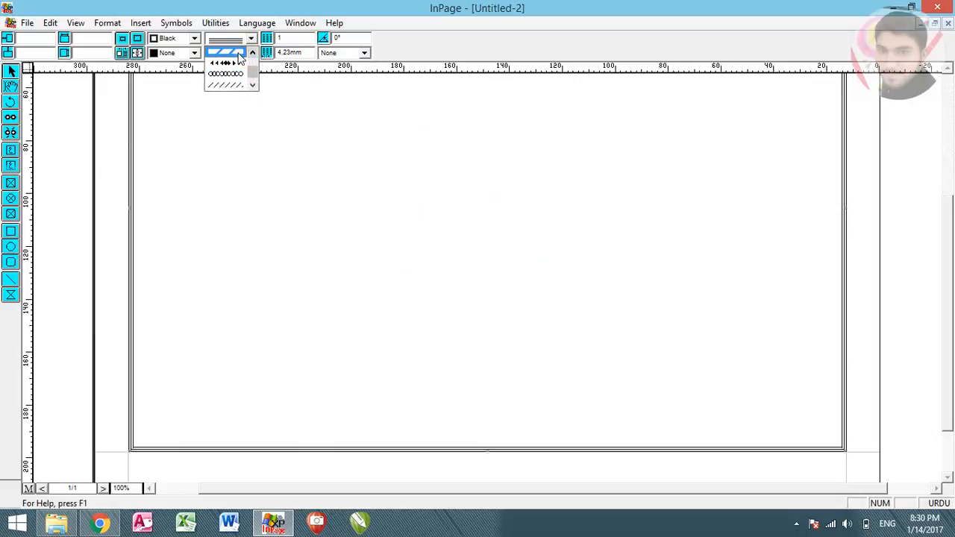
click(231, 54)
Step: Try the border of small black diamonds on the text box again
click(251, 38)
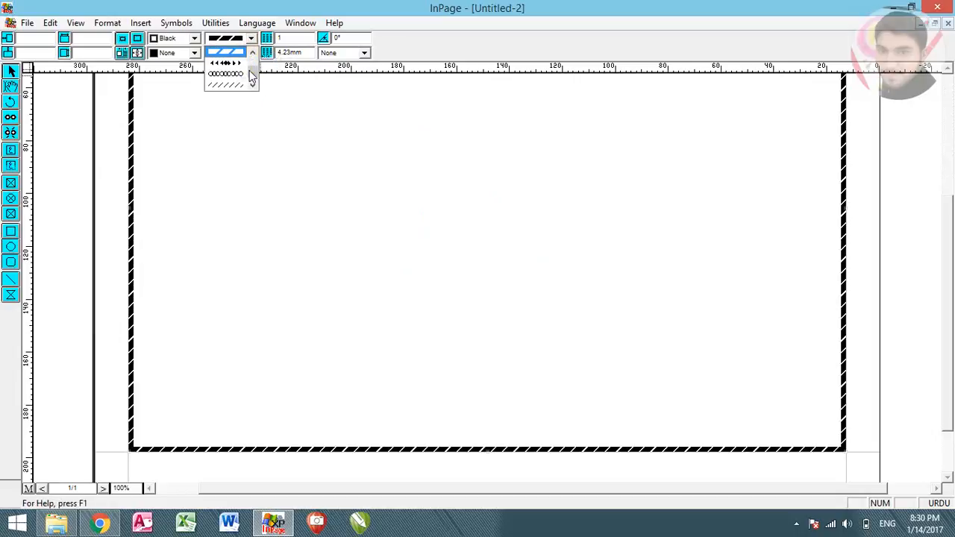
drag(252, 70, 253, 62)
click(242, 74)
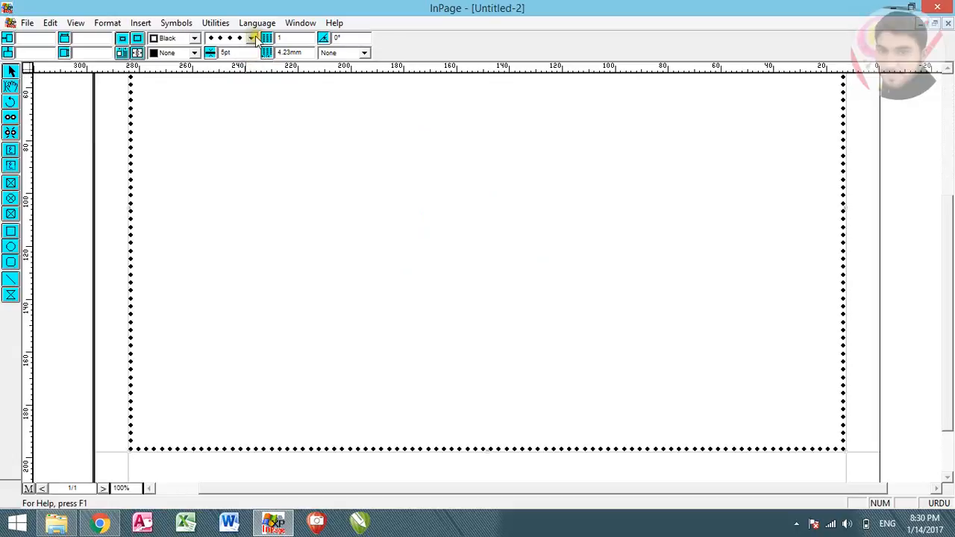
Step: Change the text box's border to a double line of one thin and one thick stroke, and color it Red
click(250, 38)
click(253, 86)
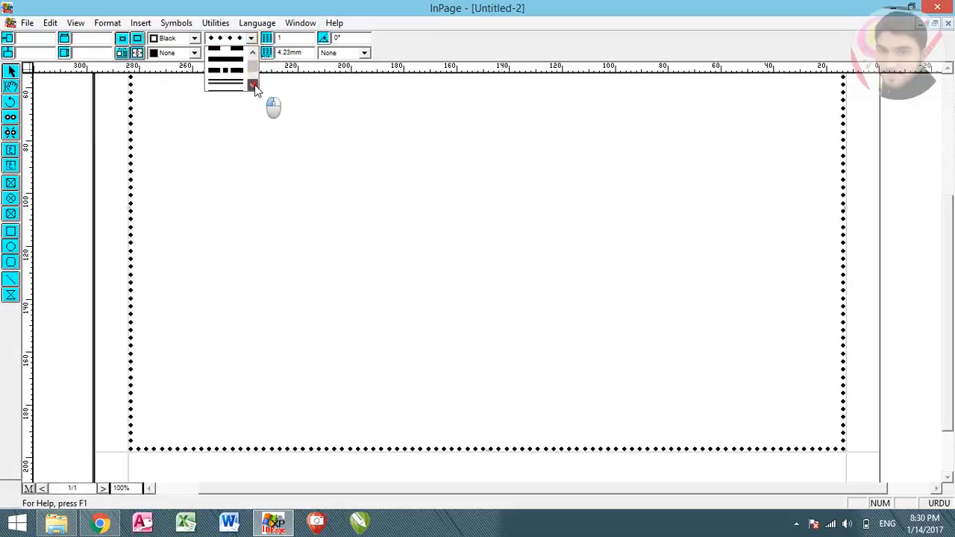
click(232, 76)
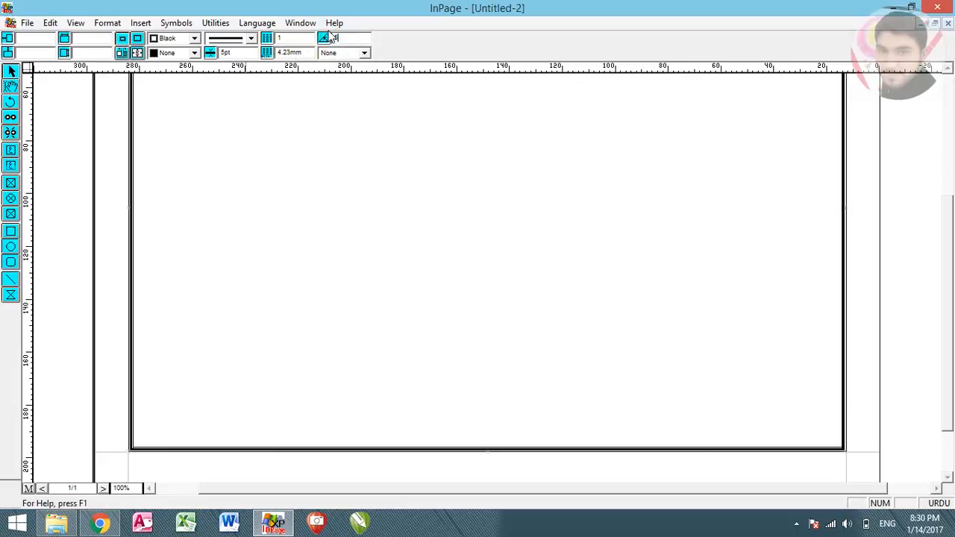
click(194, 40)
click(177, 77)
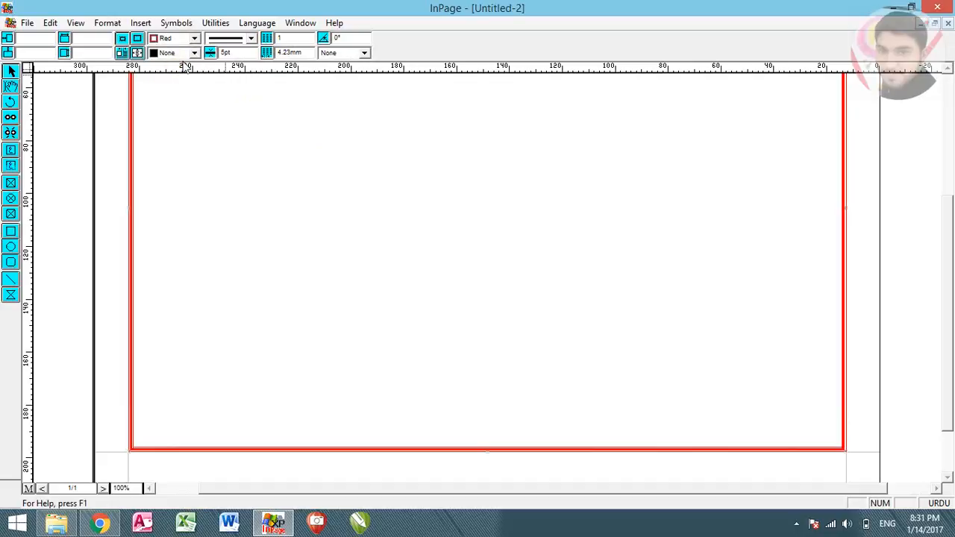
Step: Set the fill color of the text box to White
drag(950, 256, 950, 149)
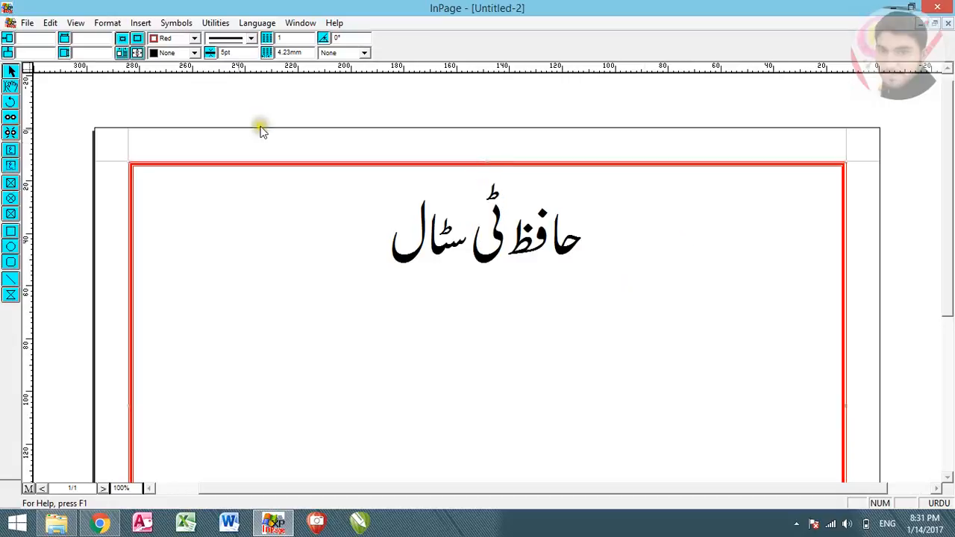
click(193, 52)
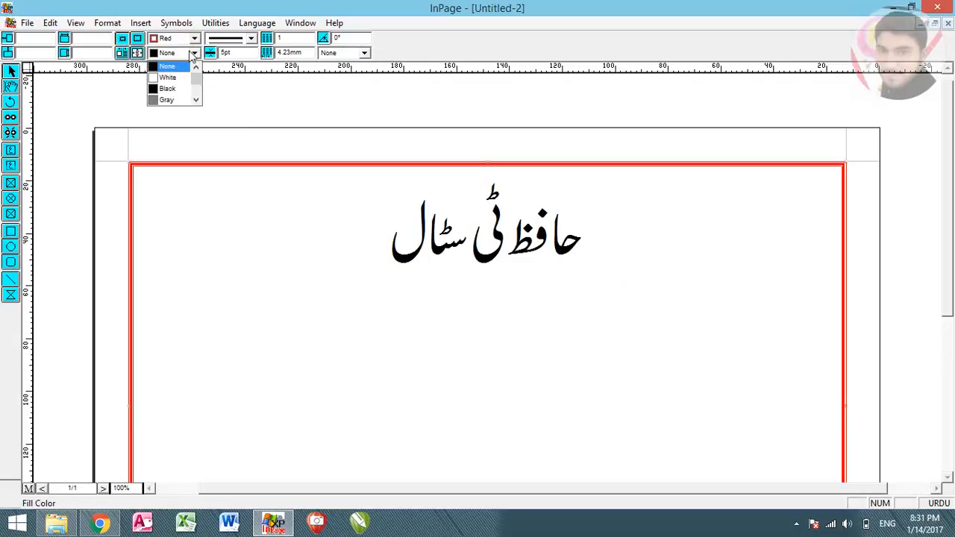
click(184, 78)
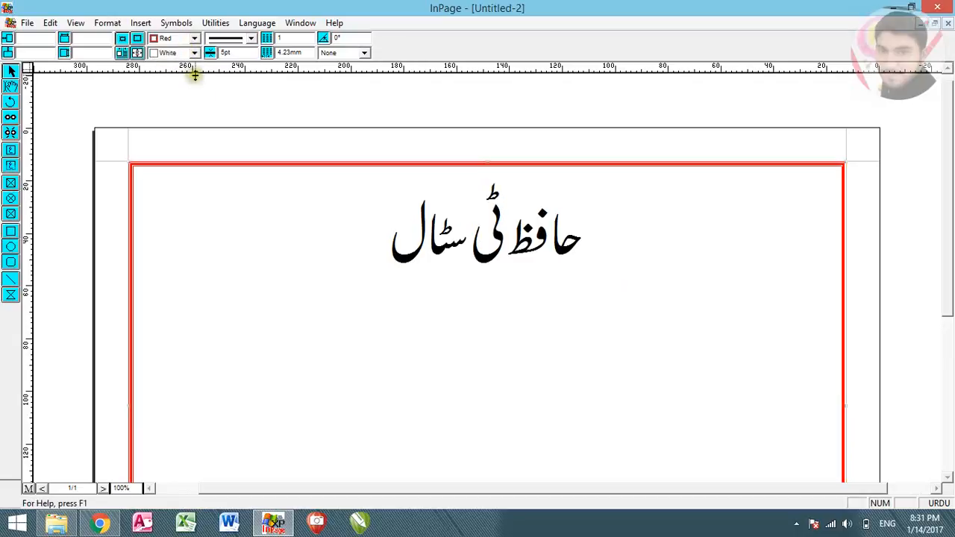
Step: Try Yellow as the text box's border color and settle on Magenta
click(194, 38)
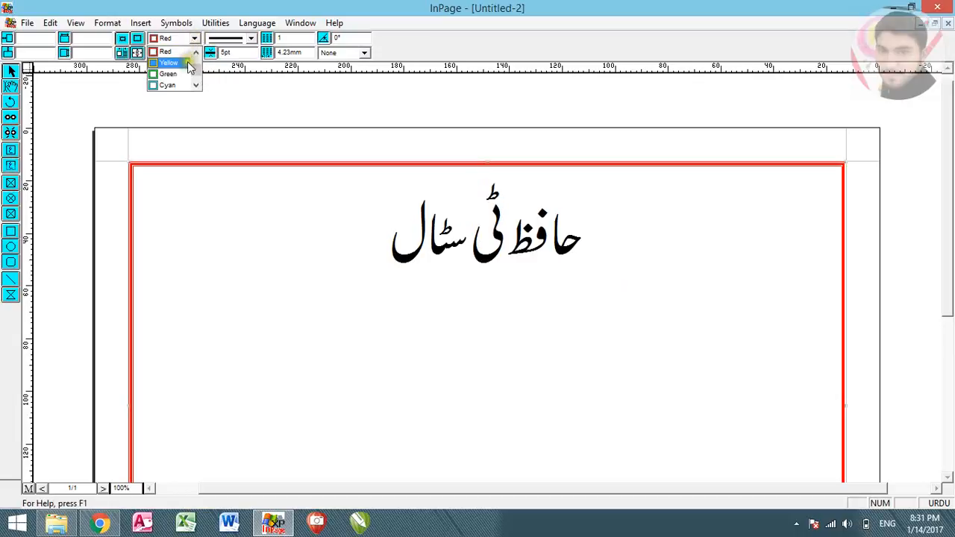
click(183, 51)
click(194, 38)
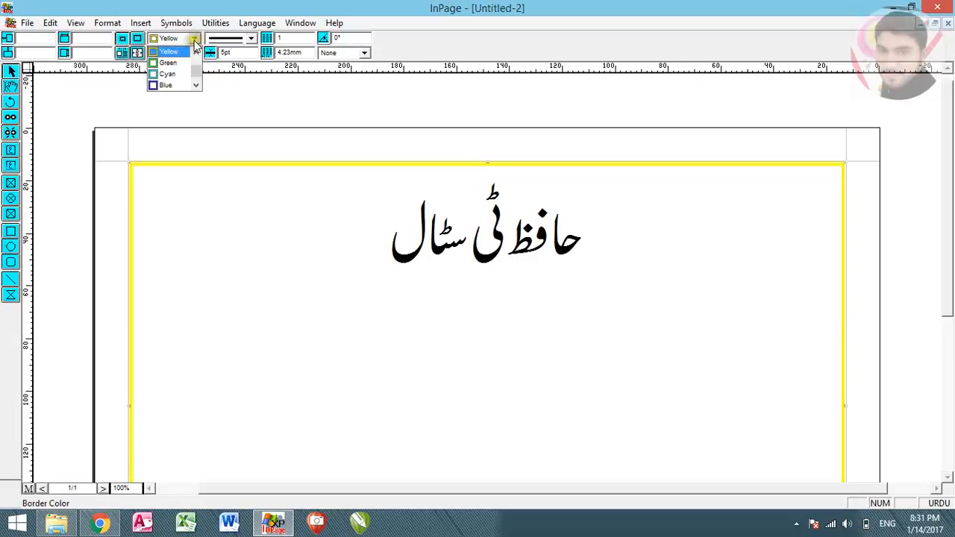
scroll(196, 78, down, 1)
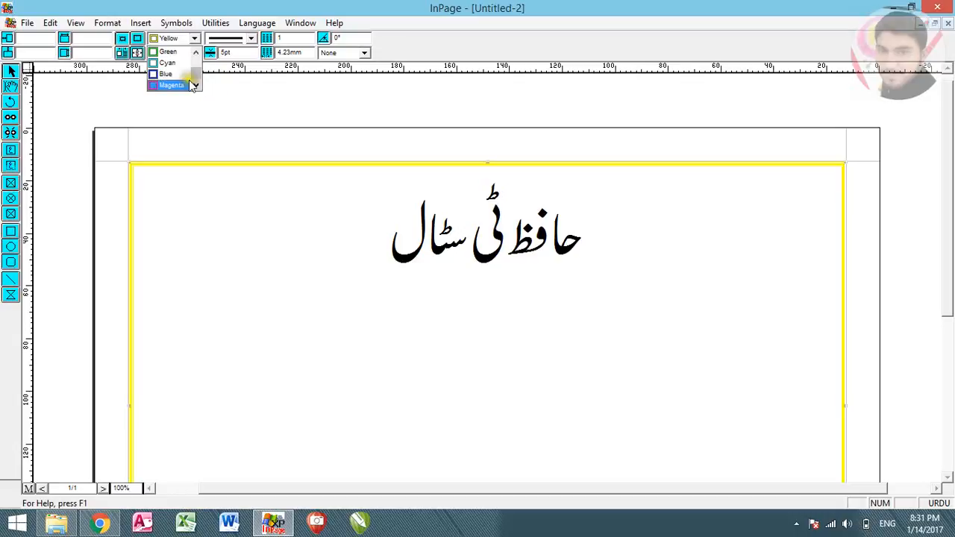
click(186, 86)
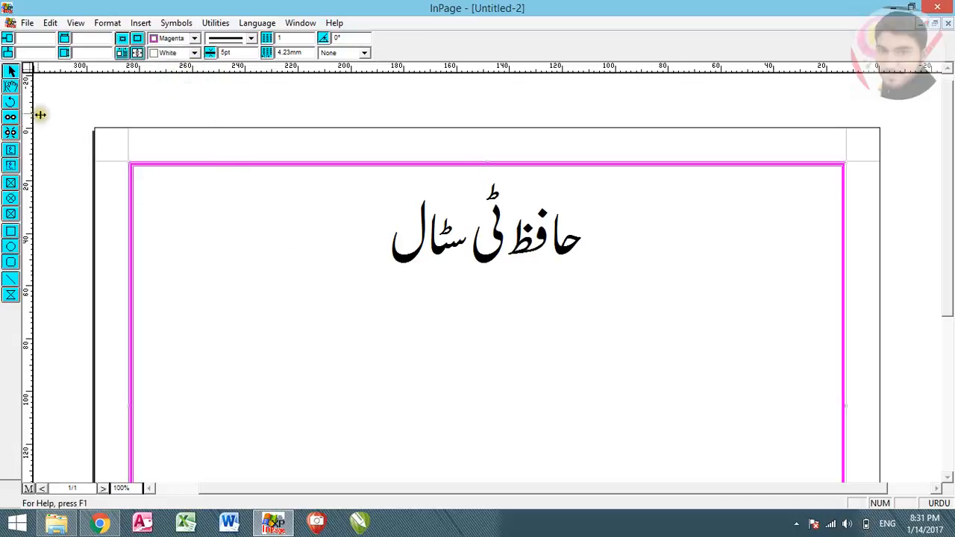
Step: Place the text cursor in the last word of the large Urdu heading
click(11, 86)
click(418, 274)
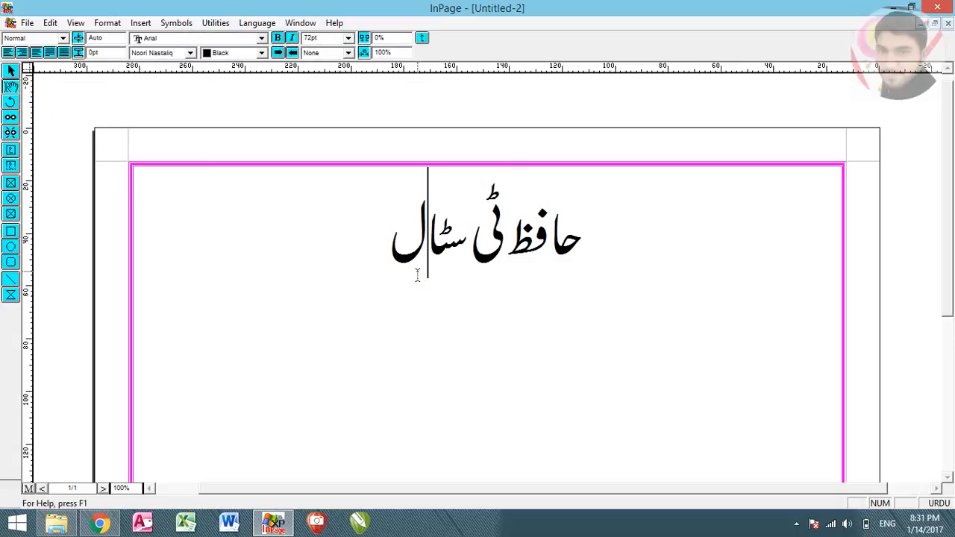